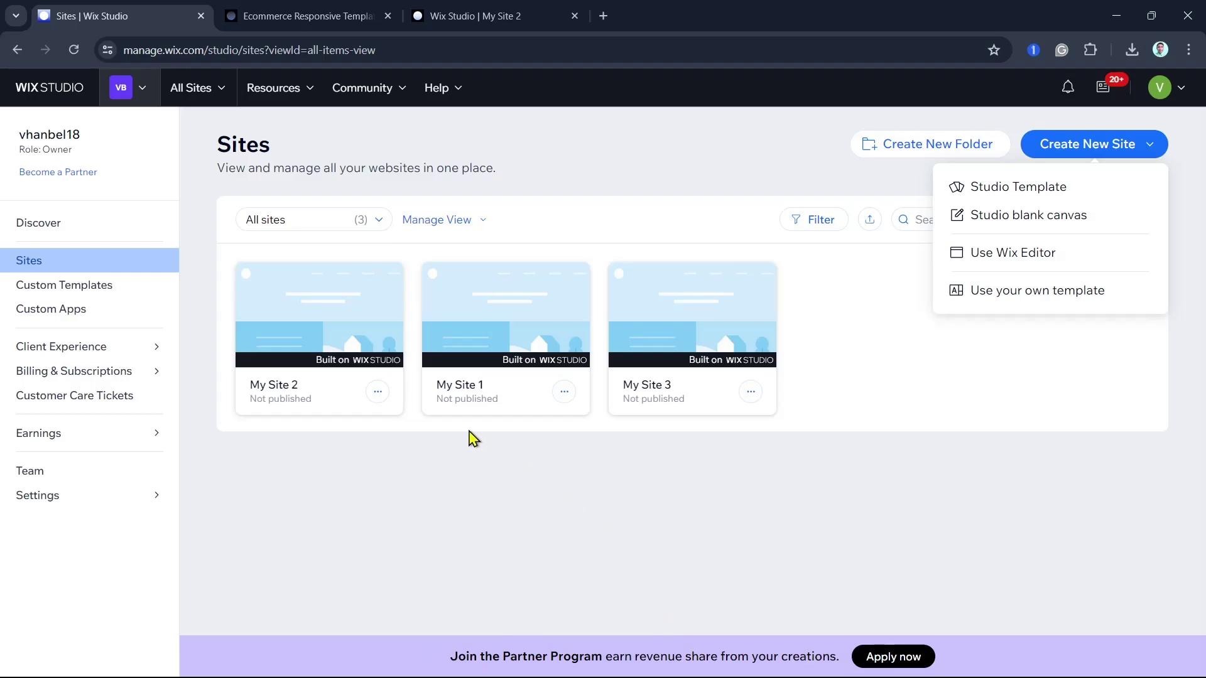
Step: Browse the ecommerce website templates
left_click(314, 17)
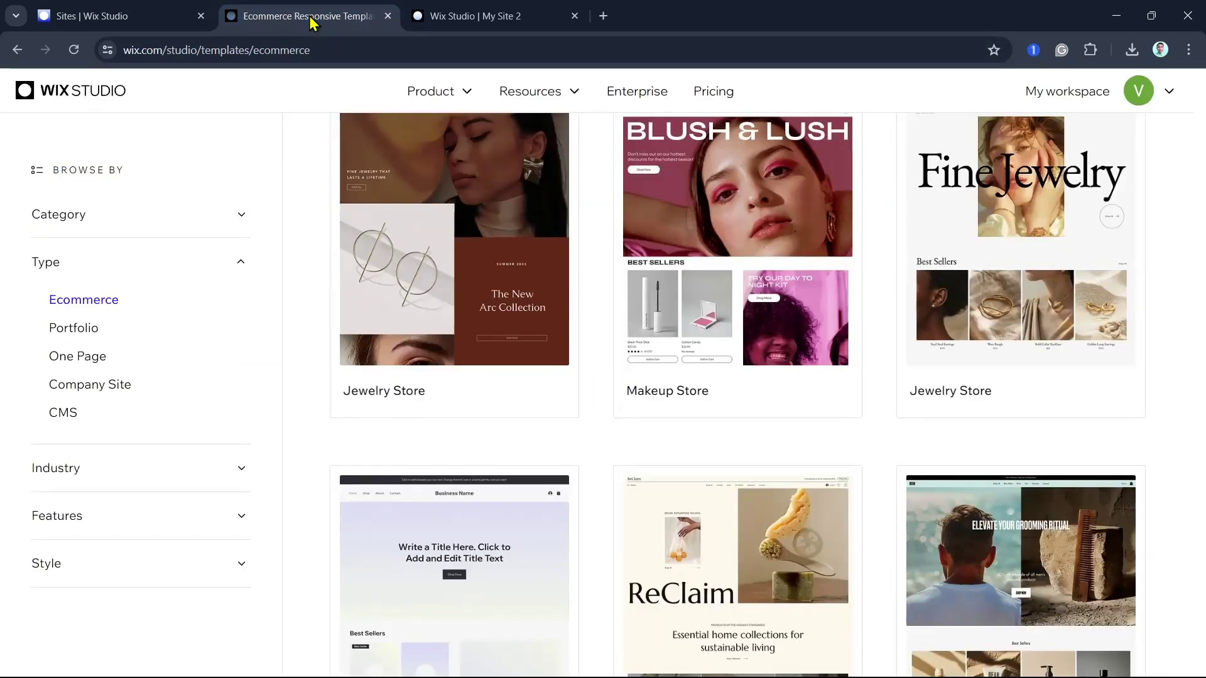
scroll(892, 458, "down", 4)
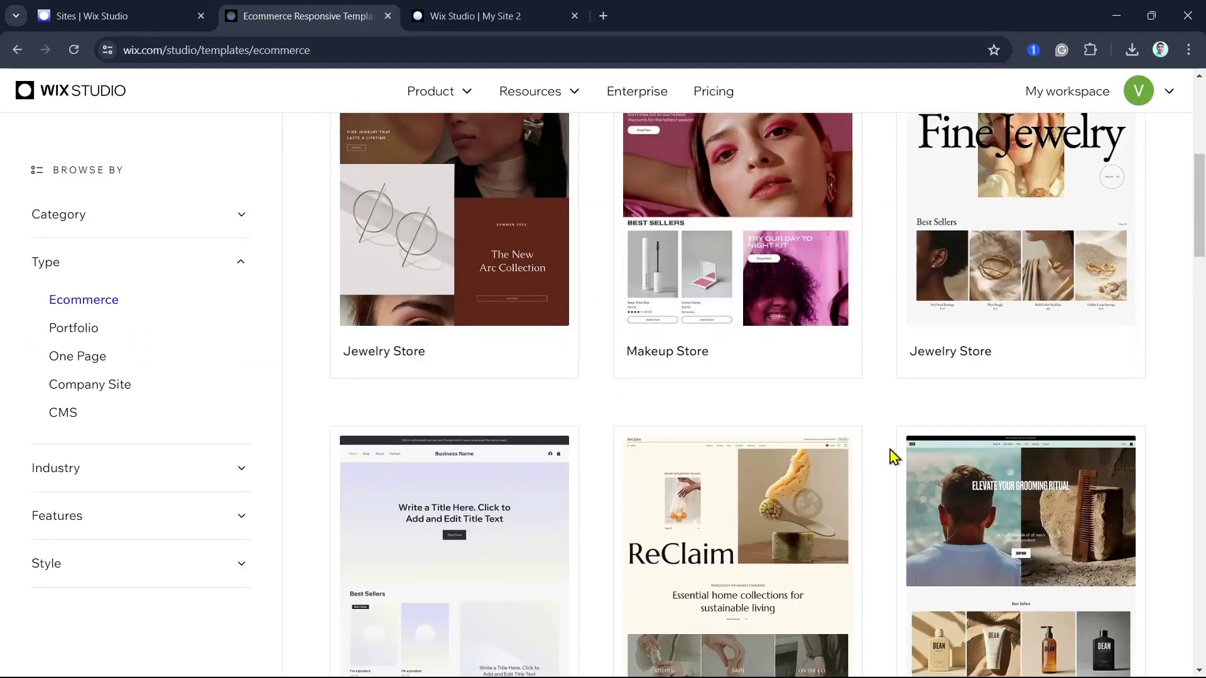
scroll(904, 463, "up", 4)
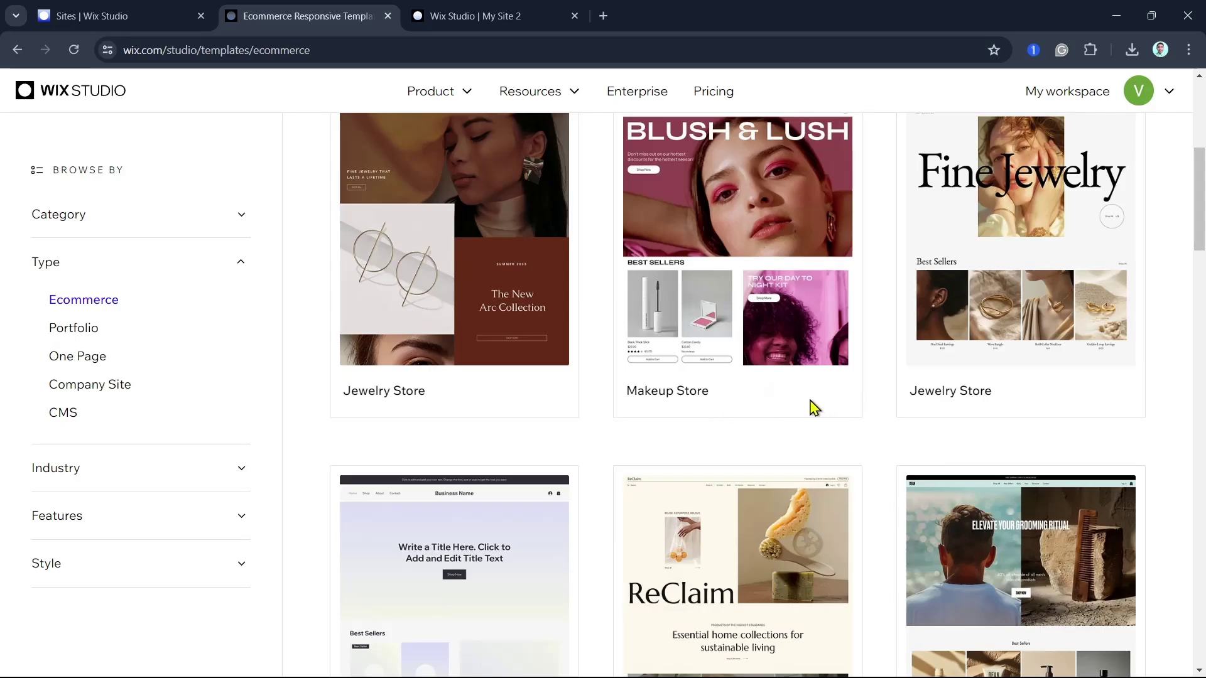
Step: Open the Accept Payments settings of My Site 2 and confirm the Philippines as the business location
left_click(466, 24)
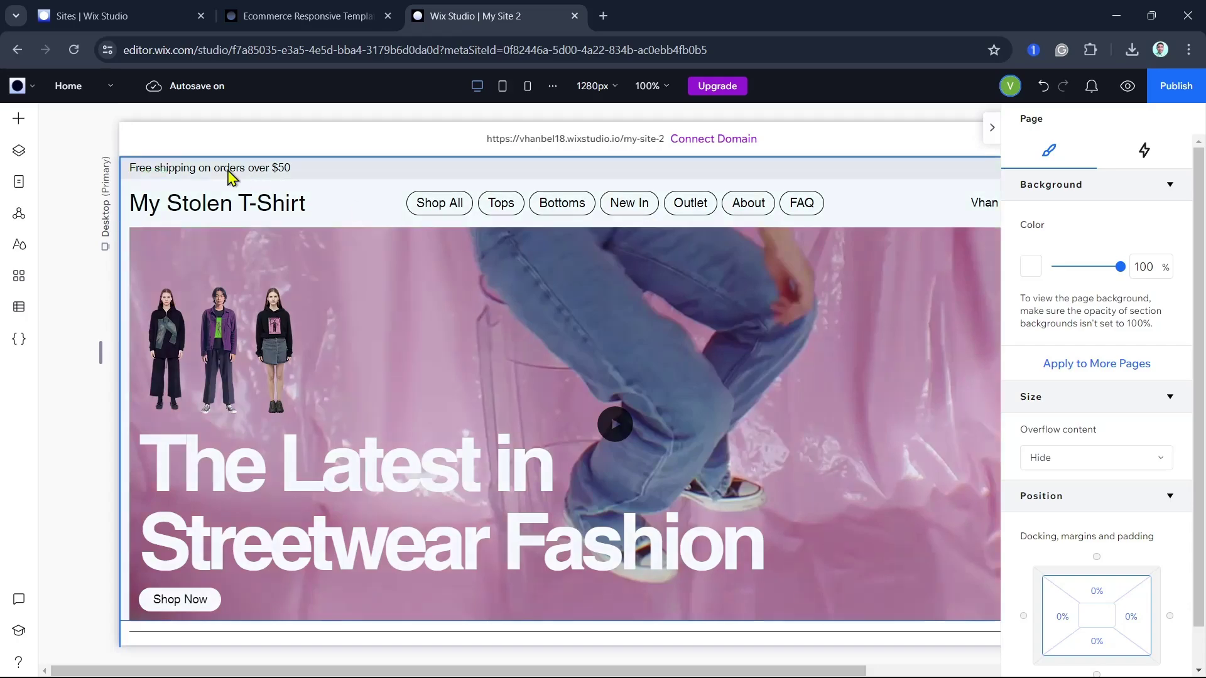
left_click(34, 92)
mouse_move(53, 160)
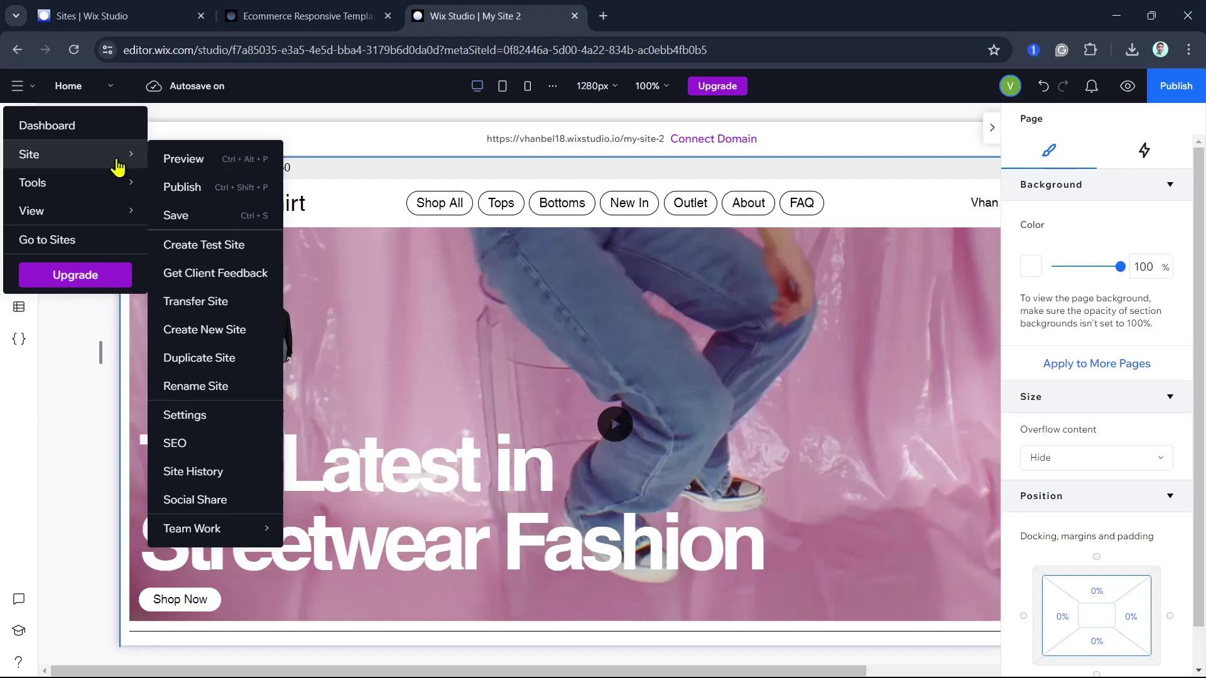
left_click(204, 432)
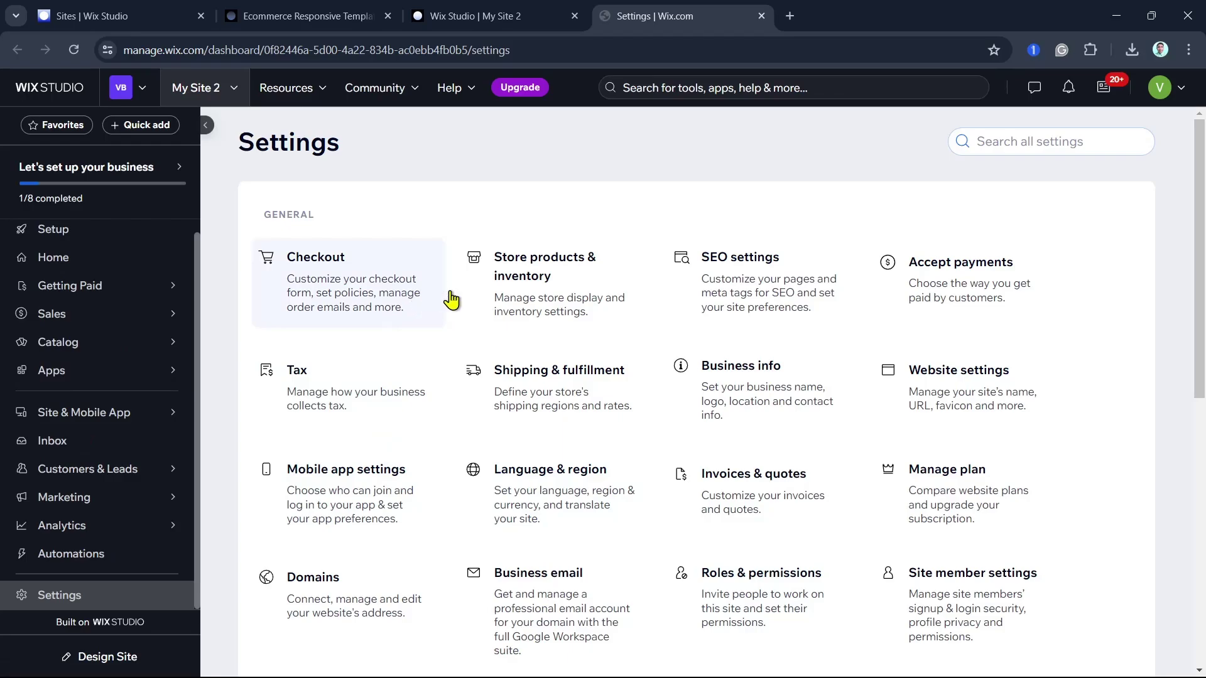
left_click(985, 320)
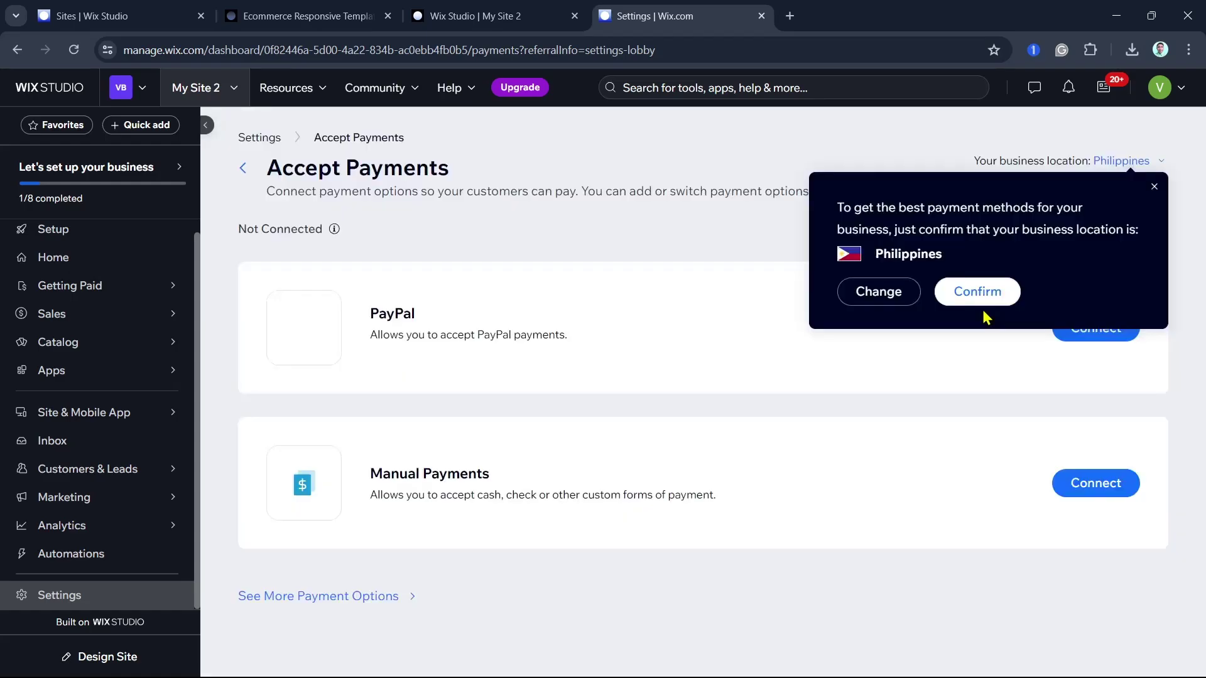
left_click(987, 333)
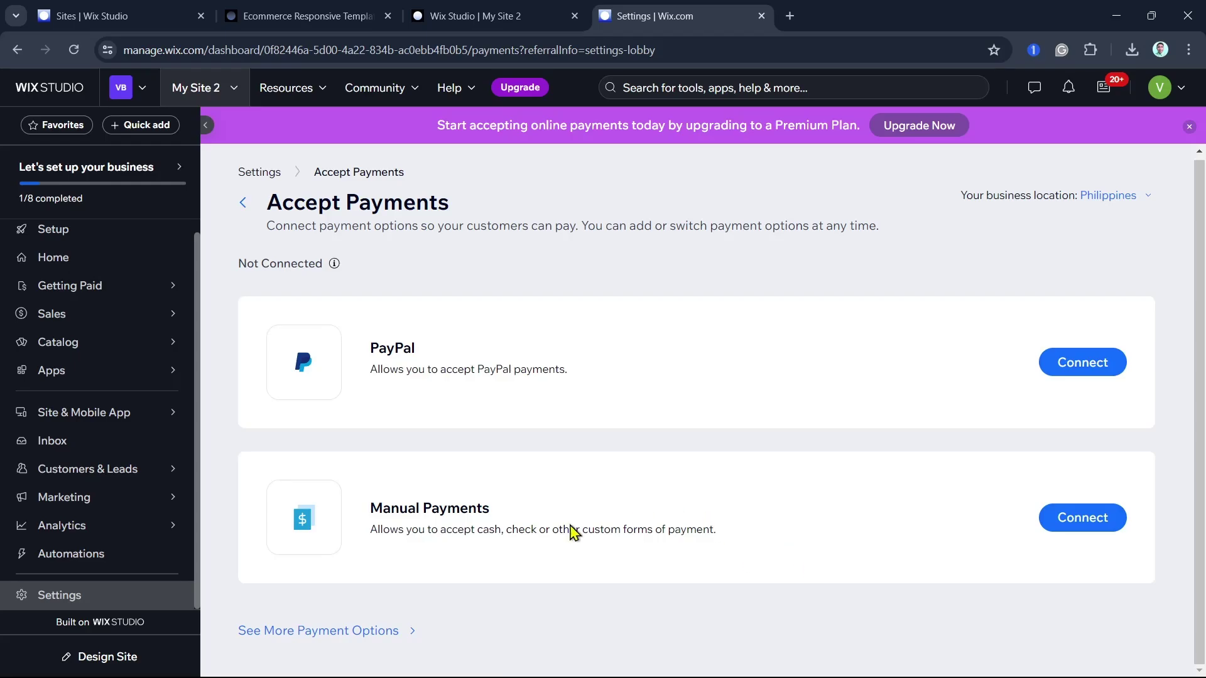
Step: Review the additional payment providers available for the site and return to the Accept Payments page
left_click(372, 631)
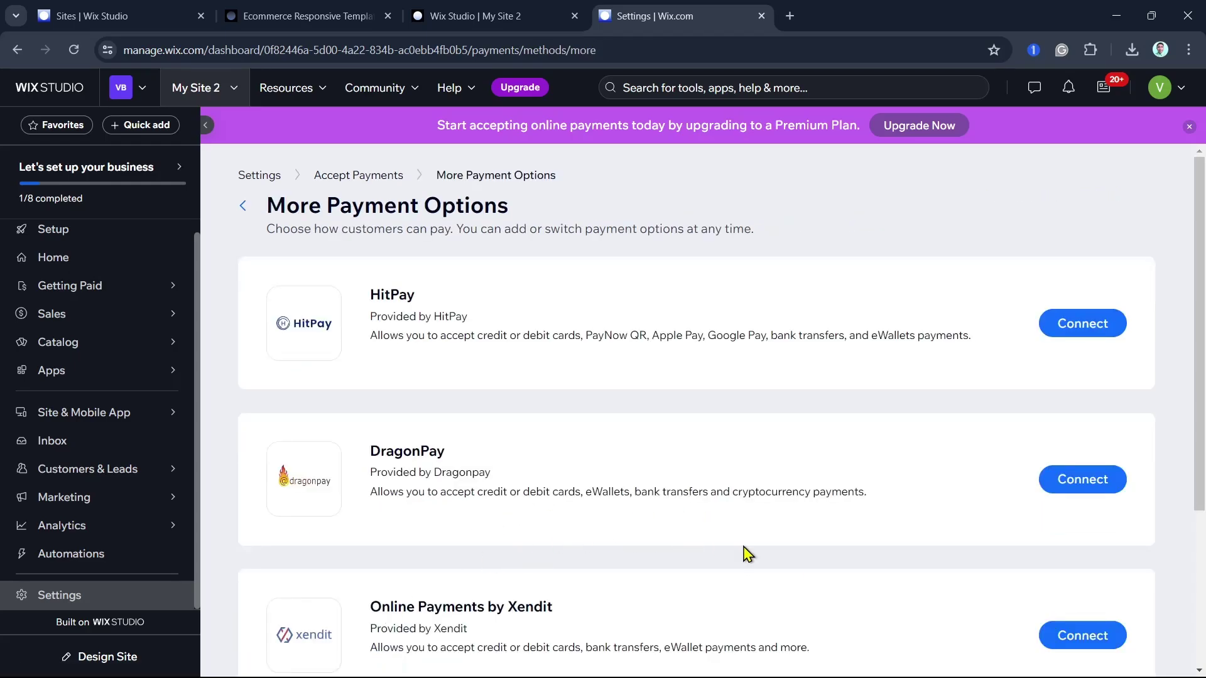
scroll(760, 555, "down", 3)
scroll(785, 578, "up", 3)
scroll(686, 527, "down", 3)
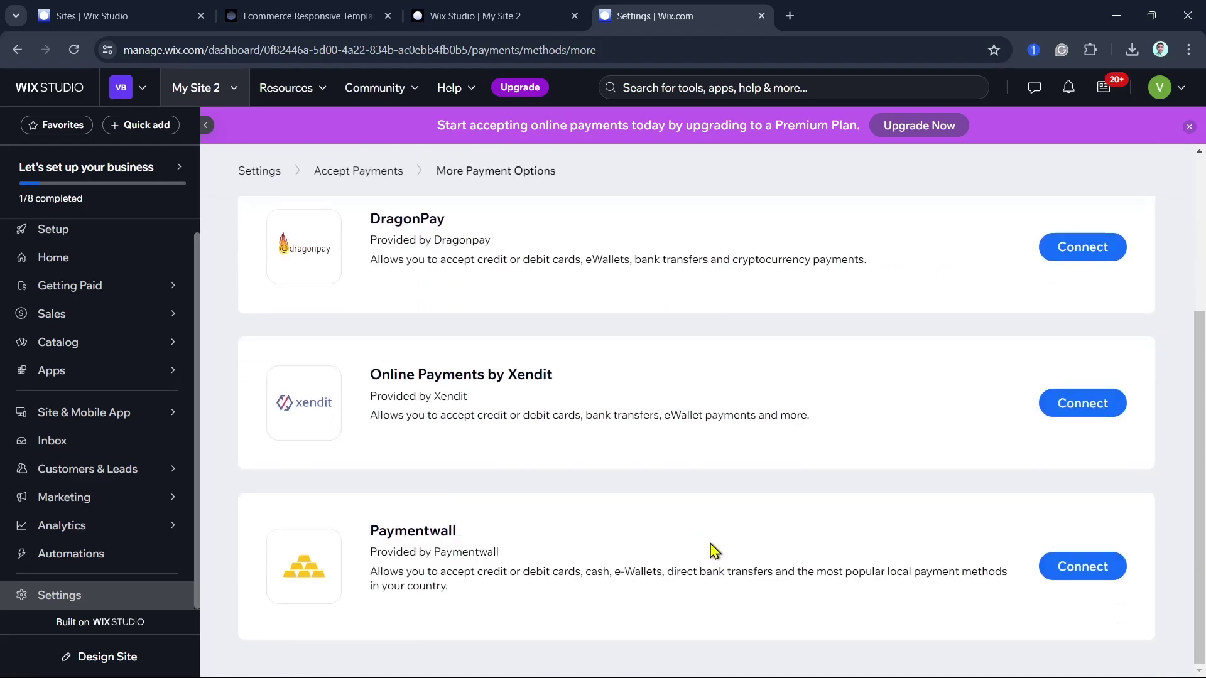
scroll(783, 552, "up", 4)
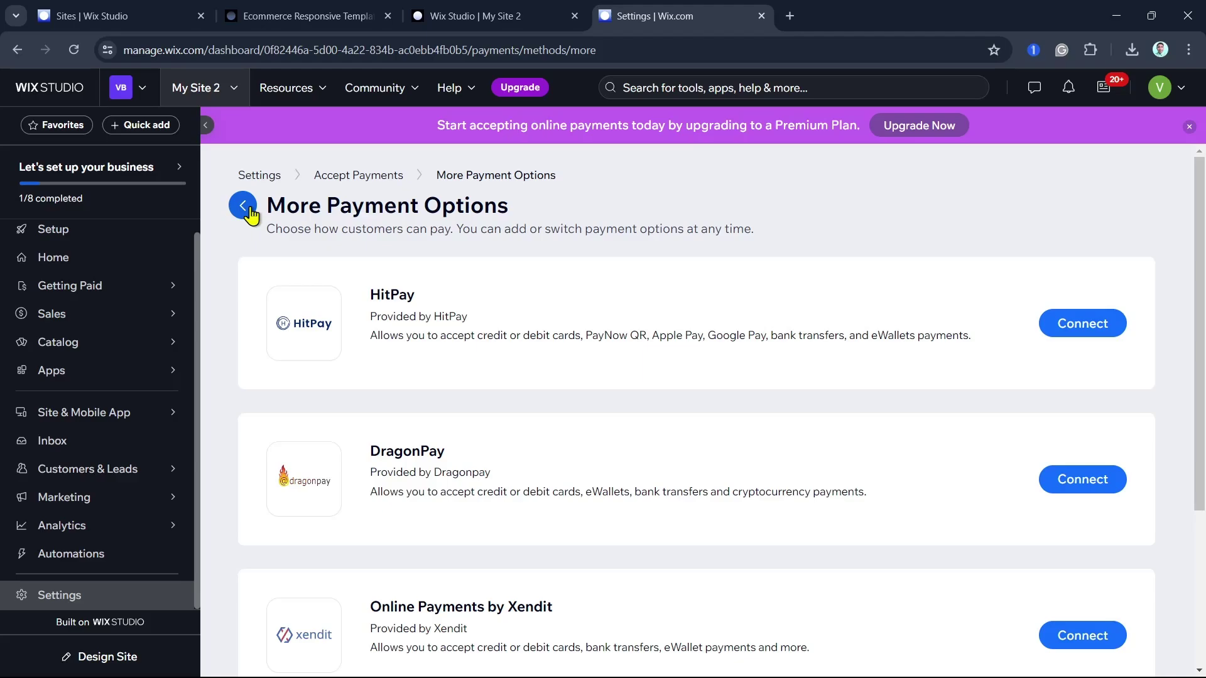
left_click(243, 205)
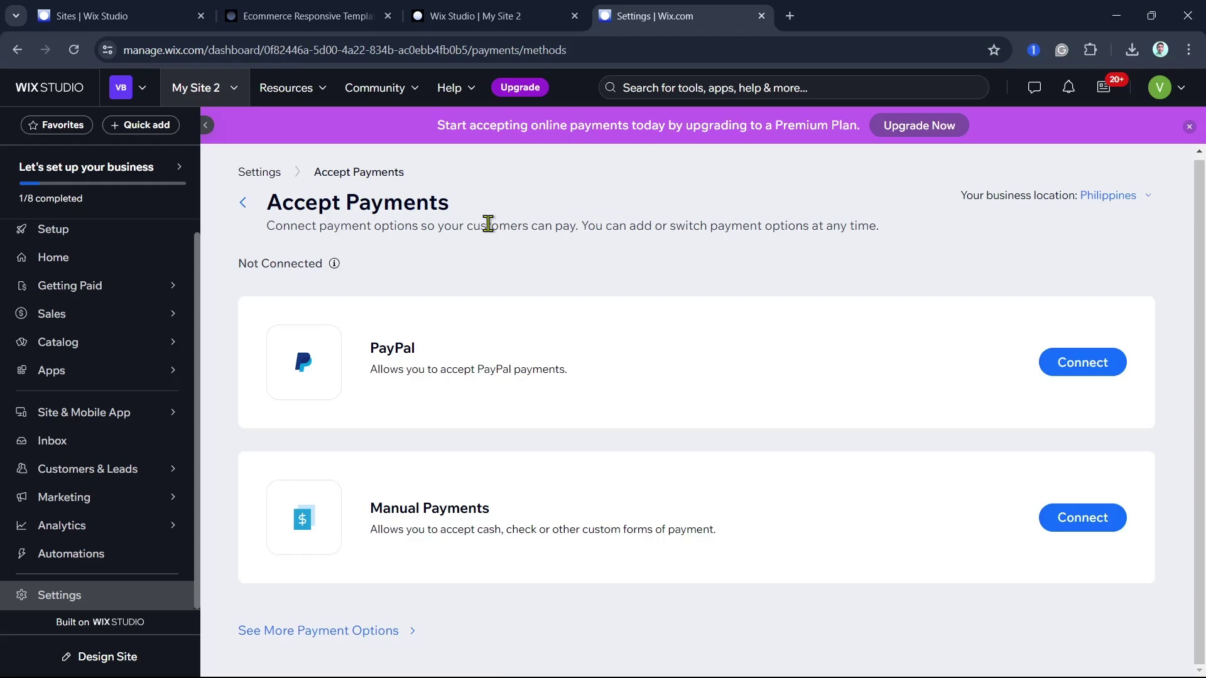
Step: Review the instructions for connecting a PayPal account and return to the Accept Payments page
left_click(1075, 373)
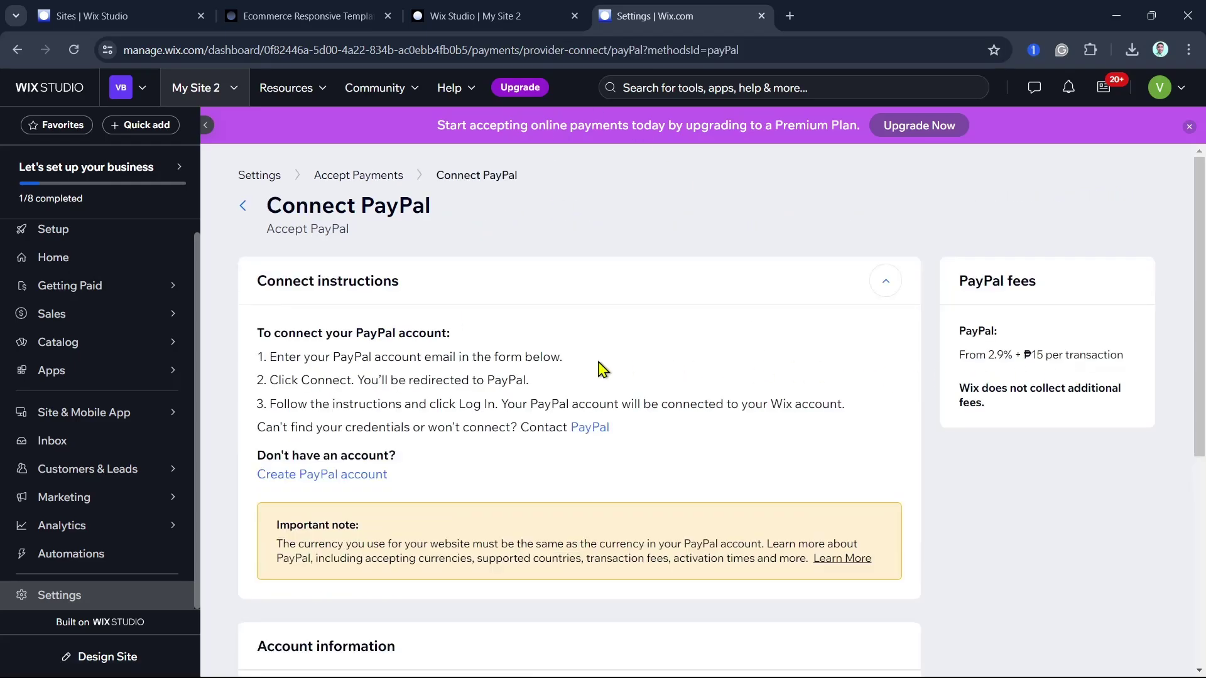
left_click_drag(250, 342, 680, 449)
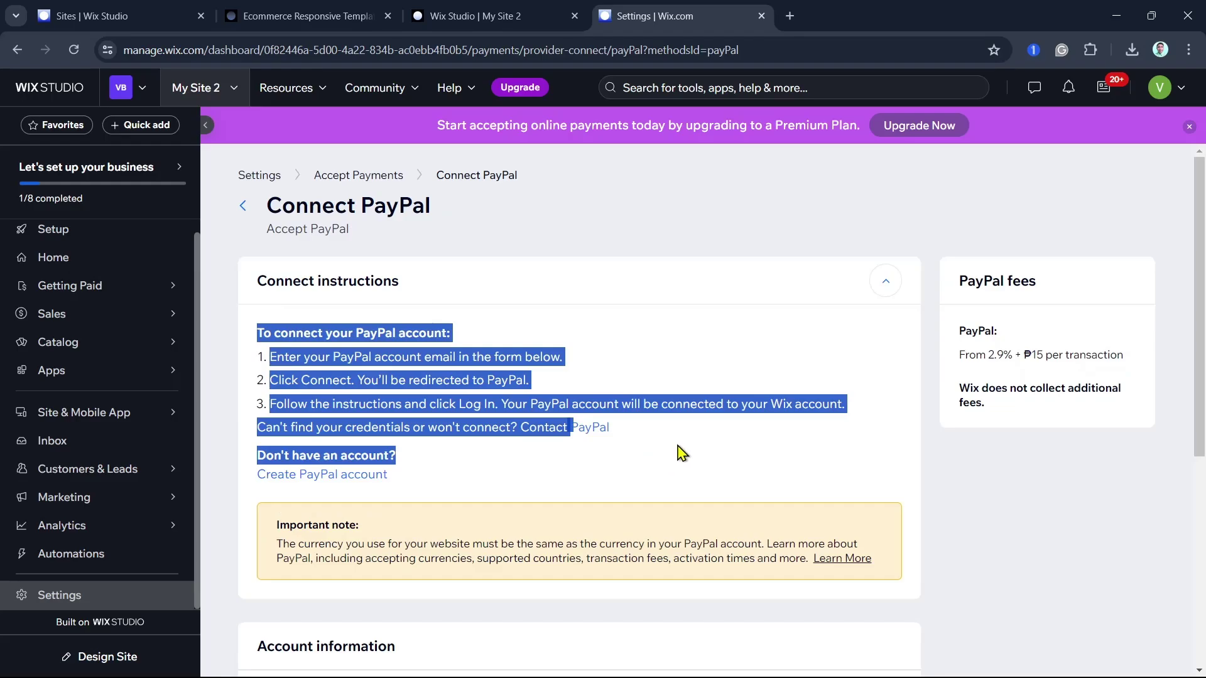
left_click(679, 447)
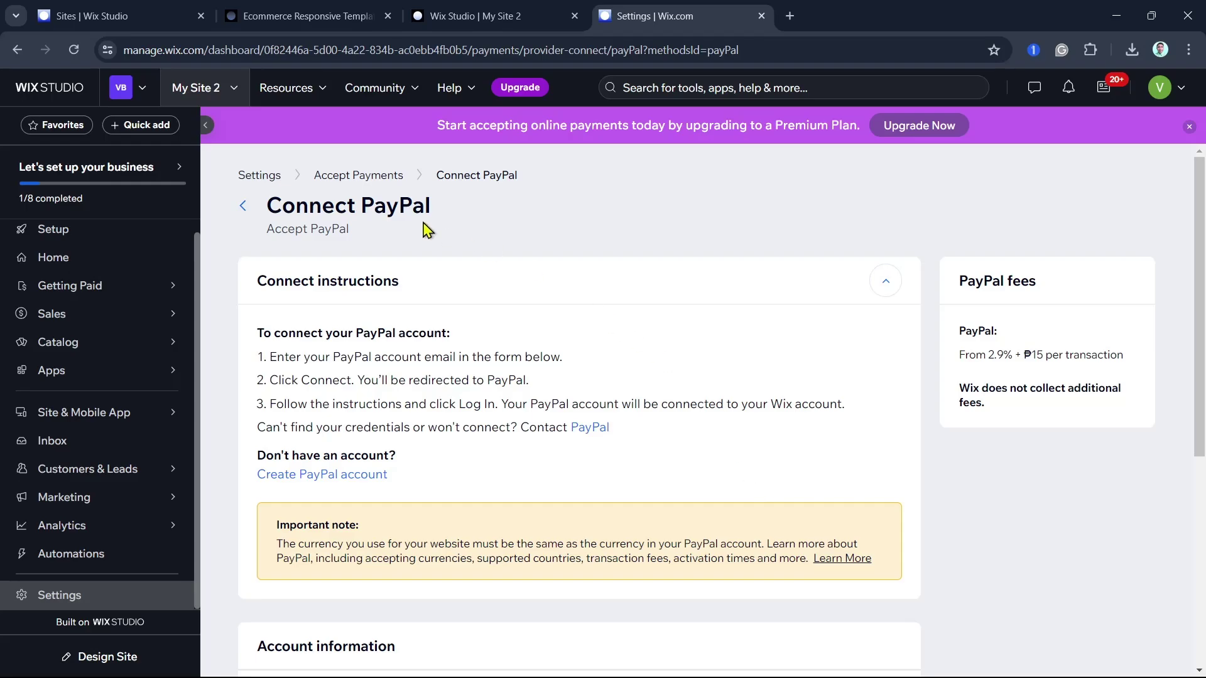
left_click(358, 178)
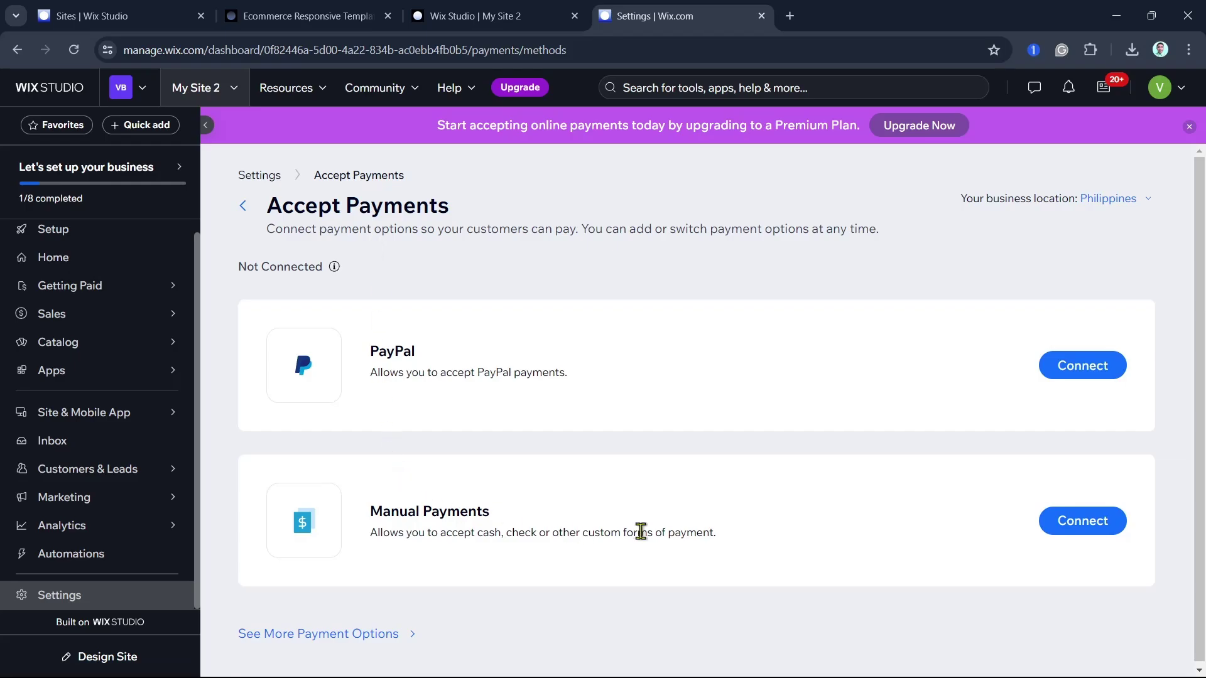
Step: Examine the Manual Payments setup form and revisit the additional payment options, returning to the Accept Payments page
left_click(1068, 531)
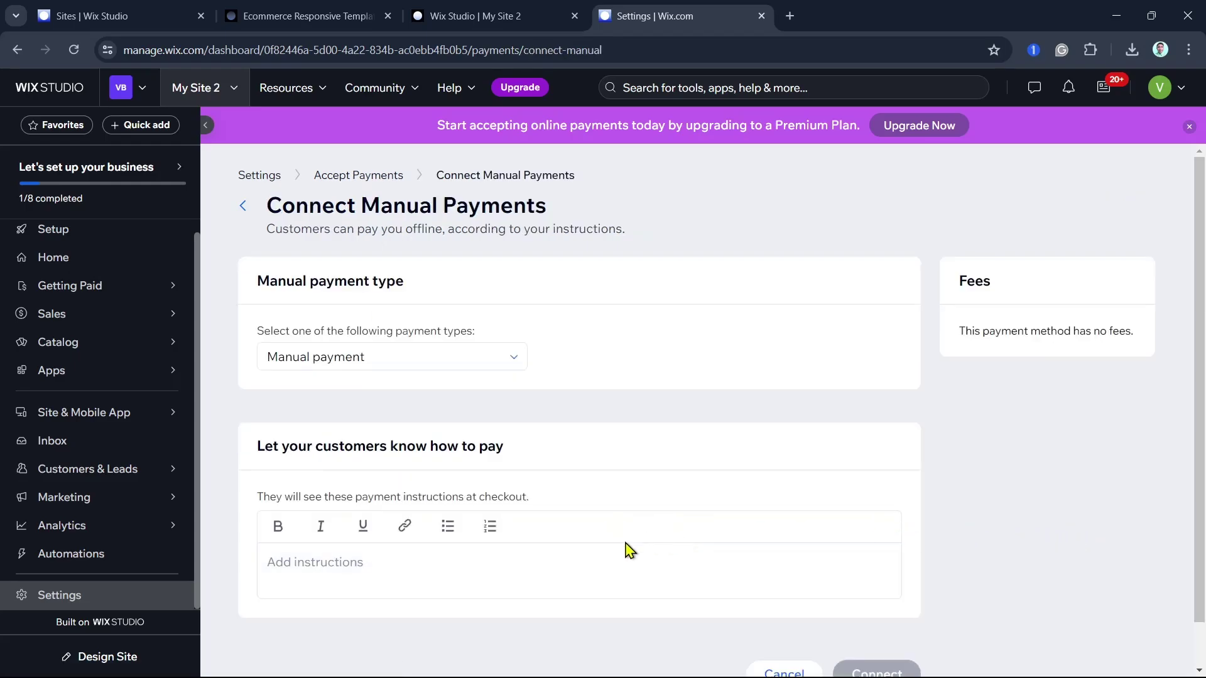
scroll(634, 545, "down", 1)
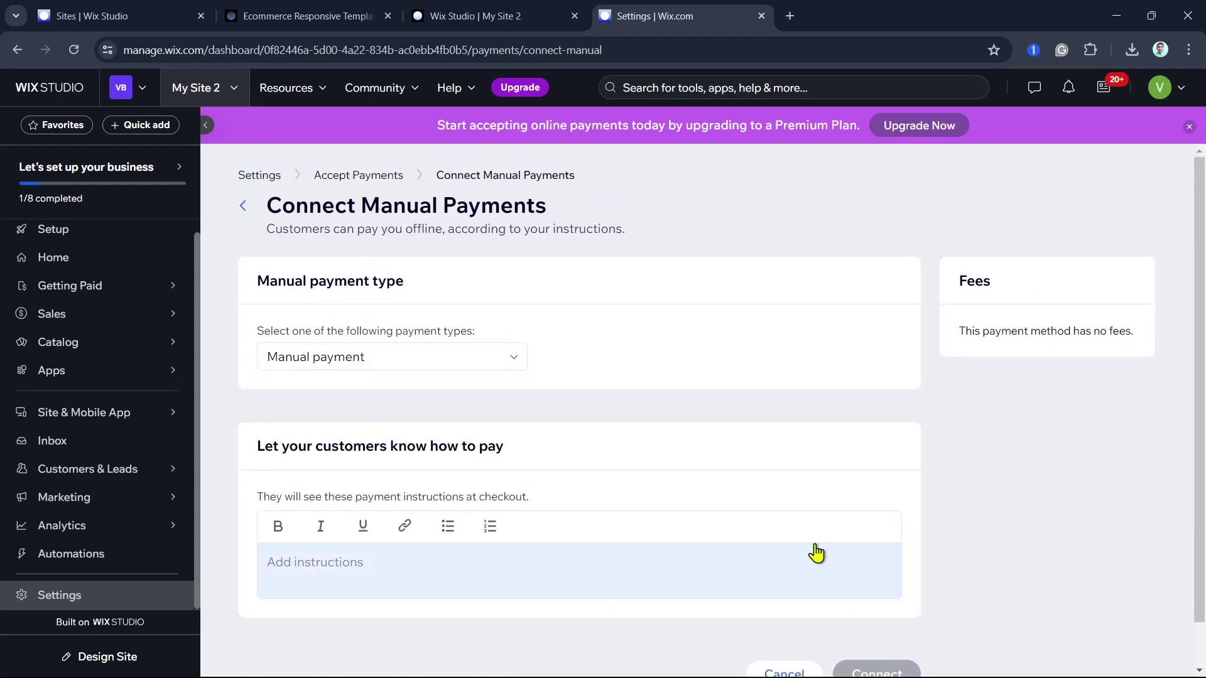
left_click(345, 171)
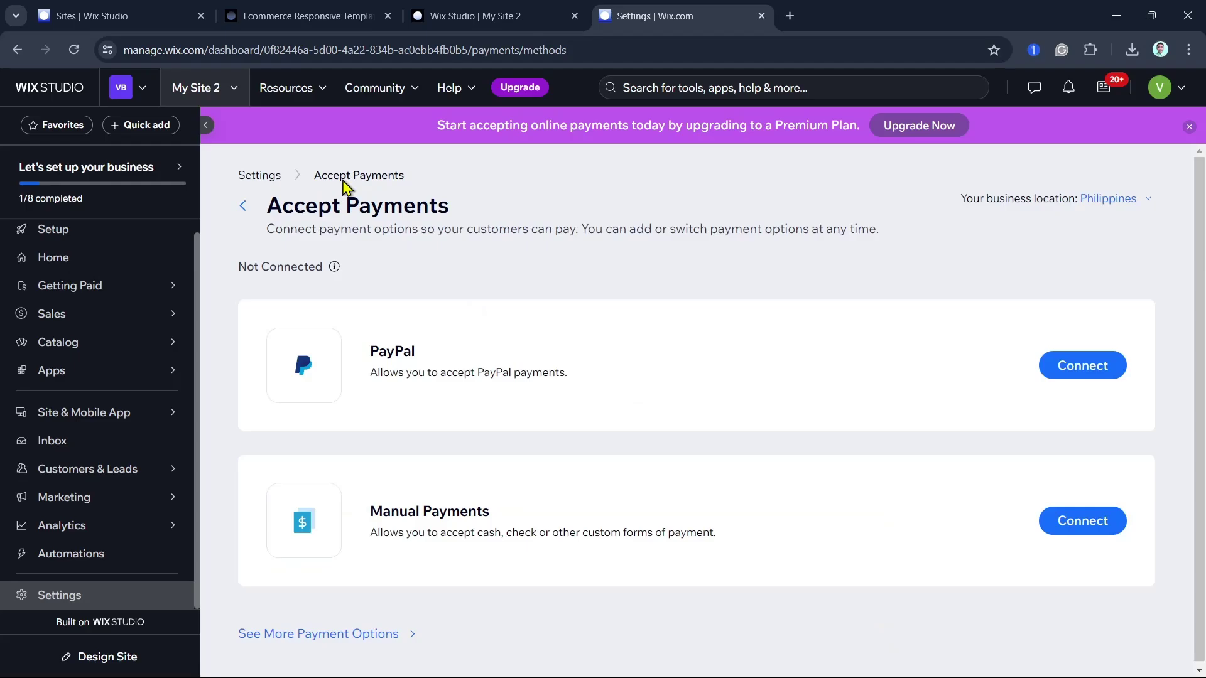
left_click(319, 635)
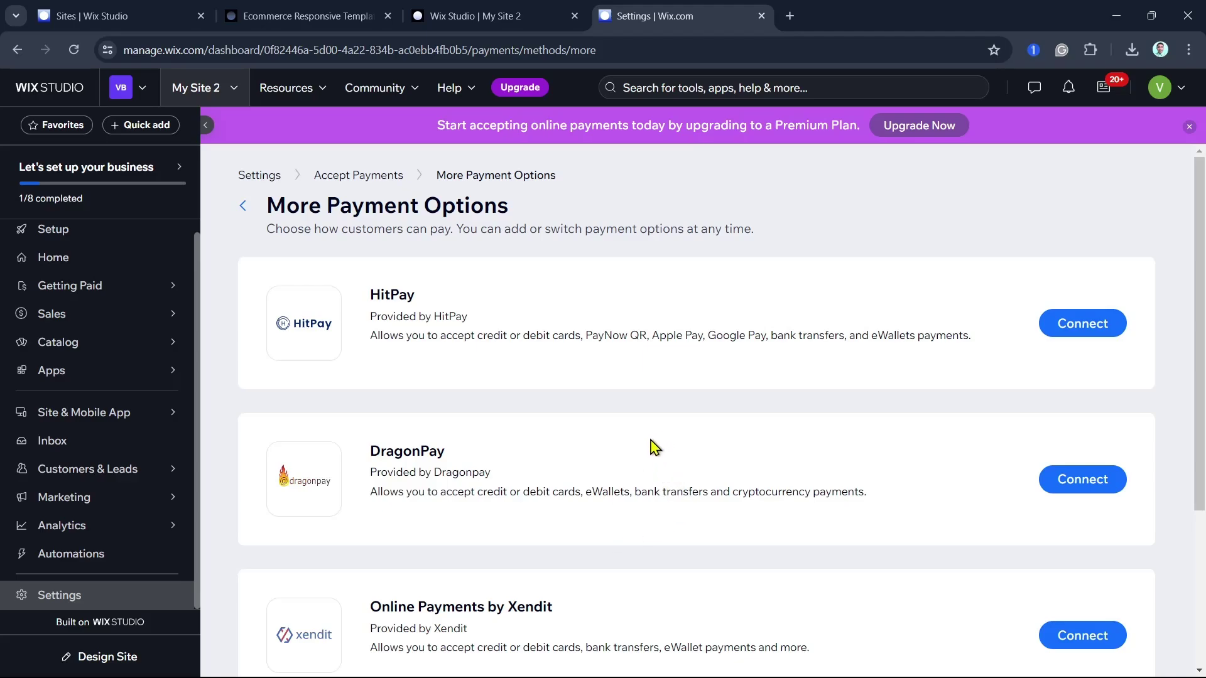
left_click(356, 177)
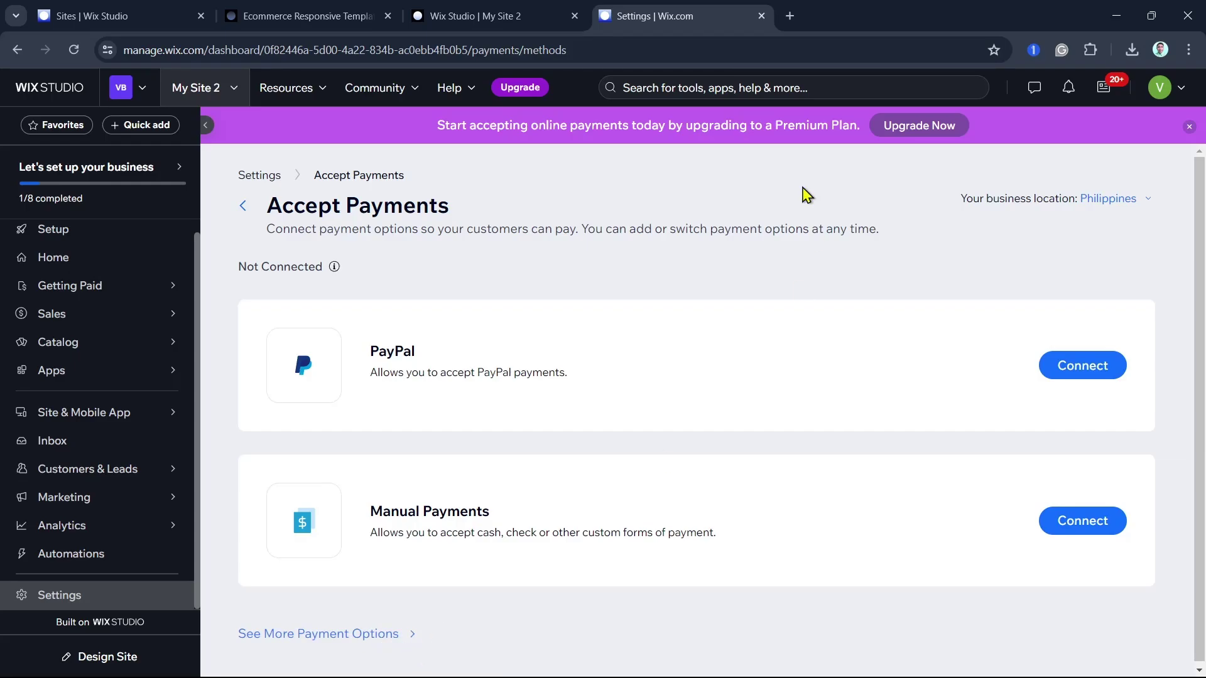
Step: Preview My Site 2 from its editor and look through the home page down to the New In products
left_click(481, 19)
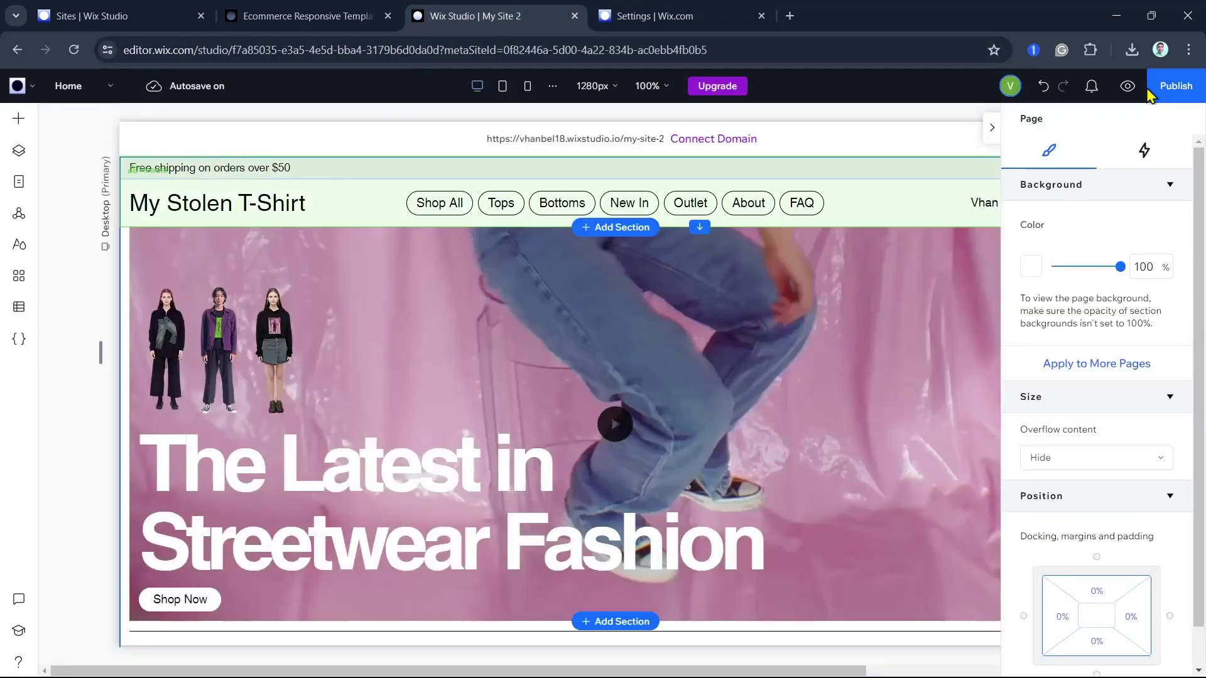
left_click(1126, 91)
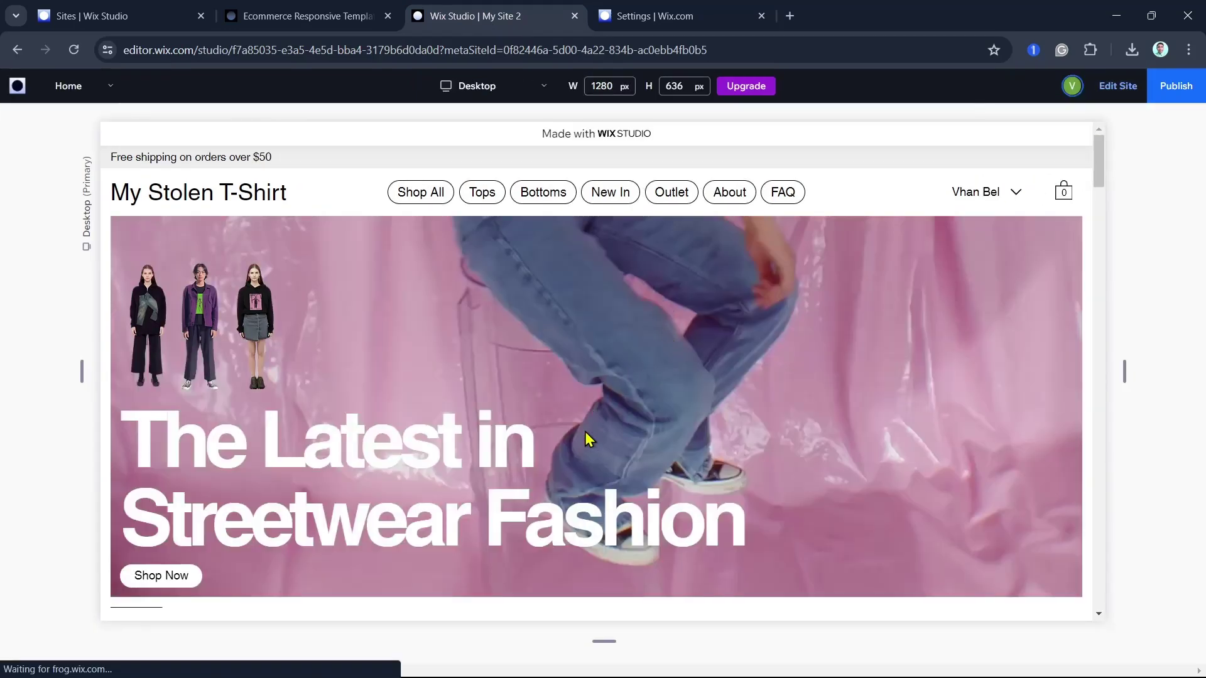
scroll(589, 438, "down", 15)
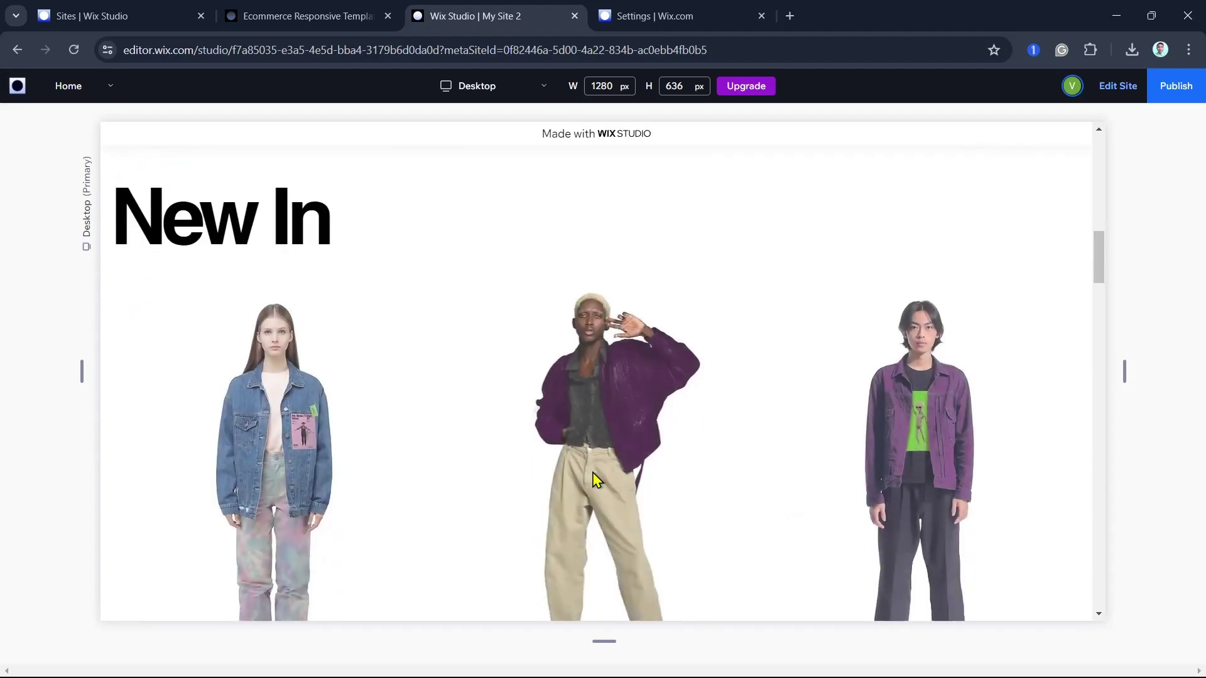
scroll(594, 483, "down", 5)
scroll(592, 484, "up", 5)
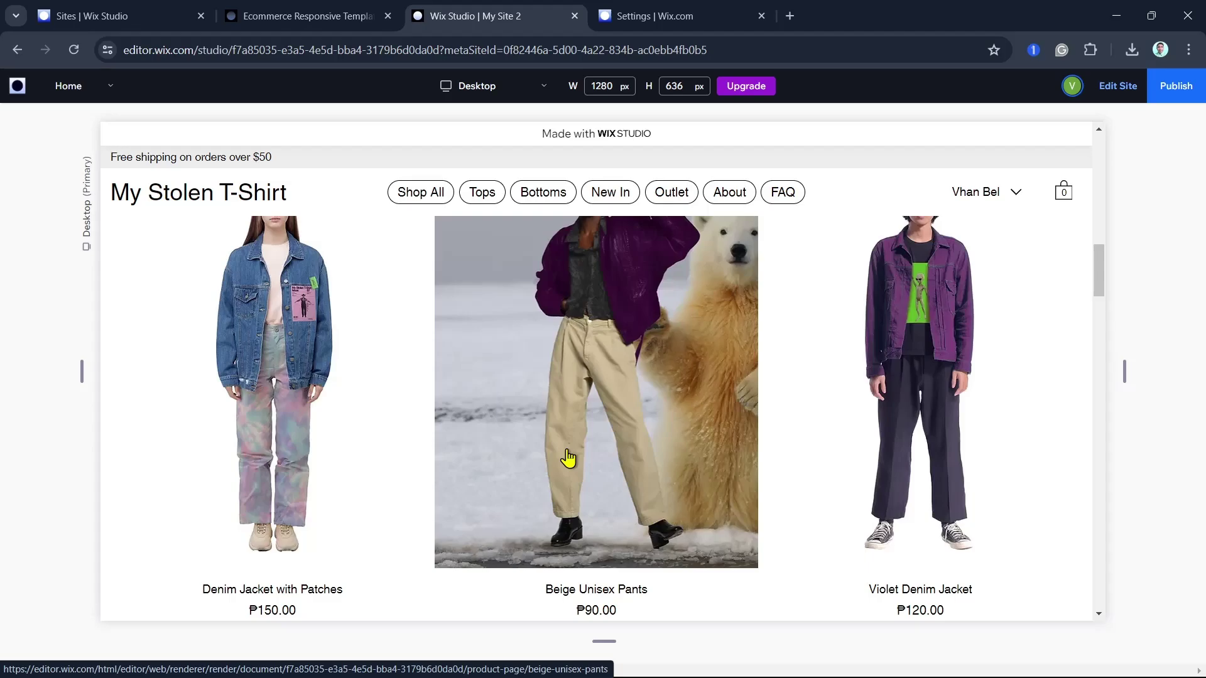
Step: View the domain choices for publishing the site and dismiss them without publishing
left_click(1176, 91)
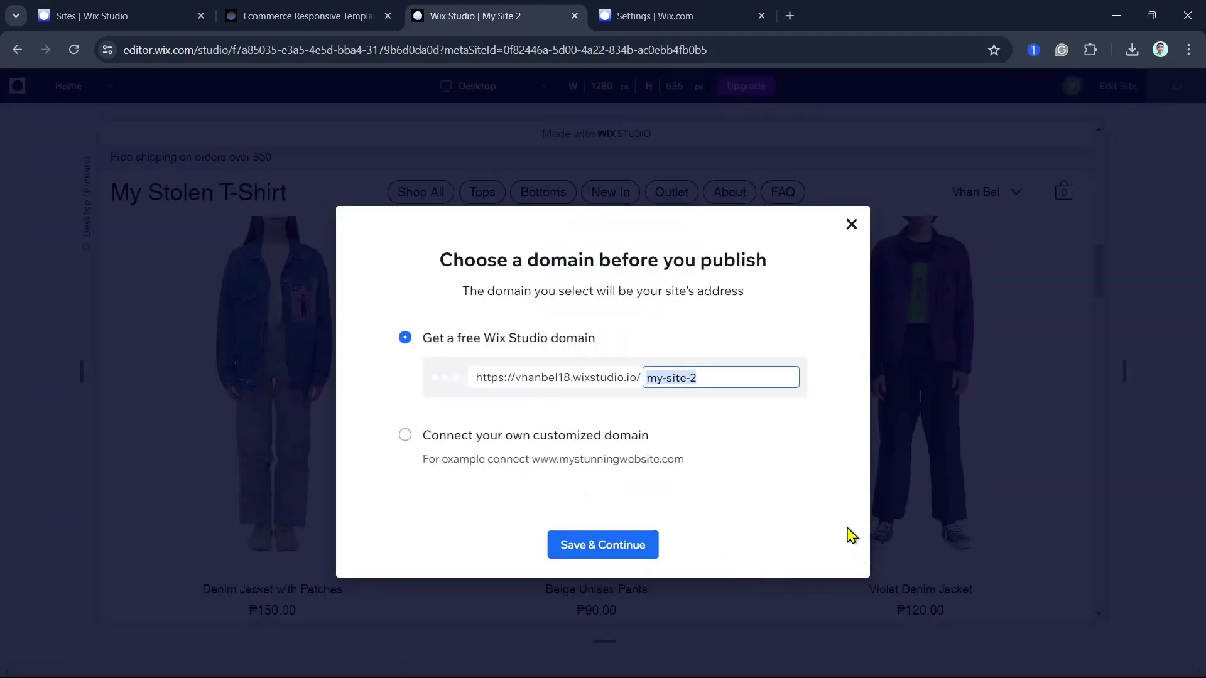
left_click(859, 231)
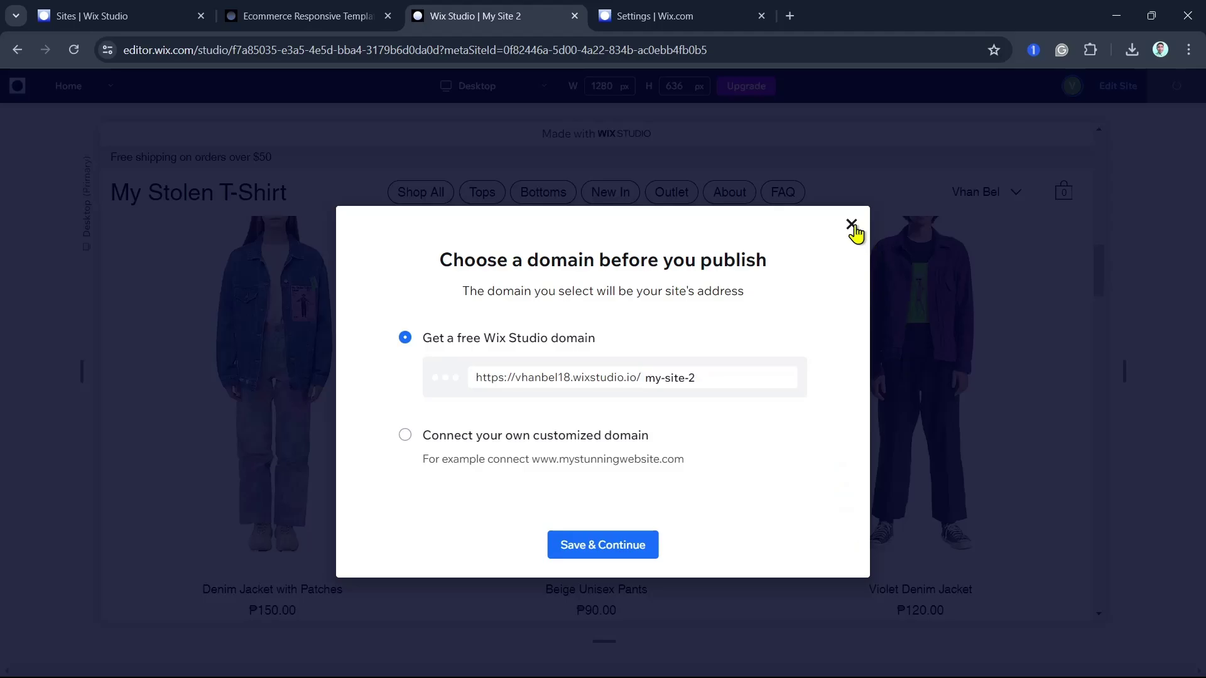